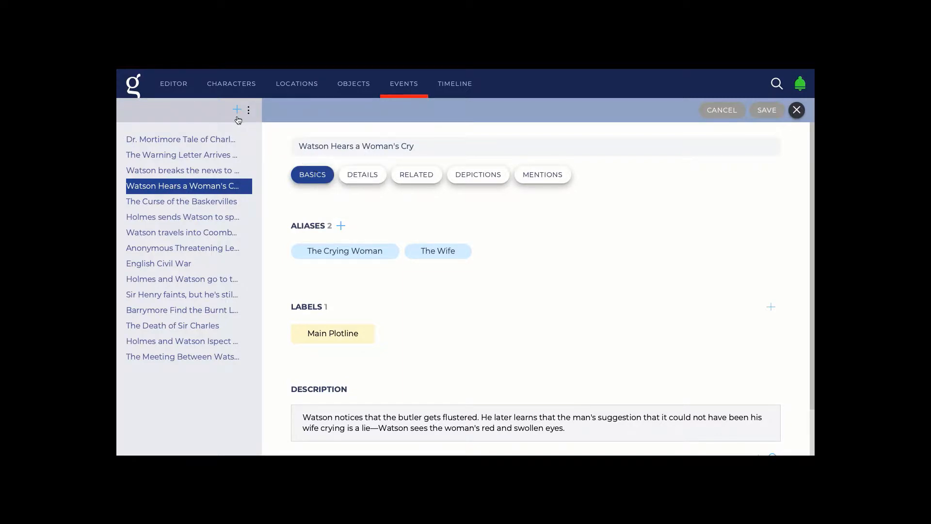
Step: Review the basics and details of the event "Watson Hears a Woman's Cry", including the date types available for when it occurs
scroll(319, 234, down, 1)
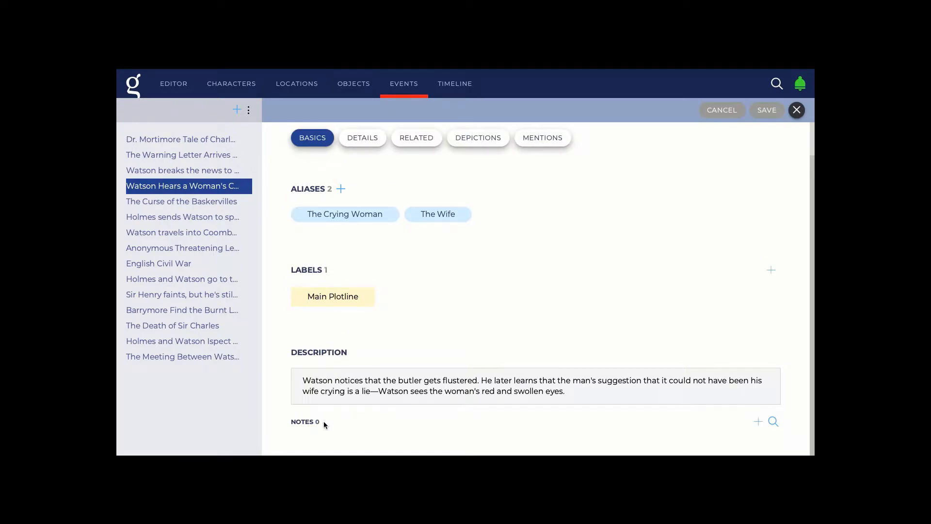
click(367, 139)
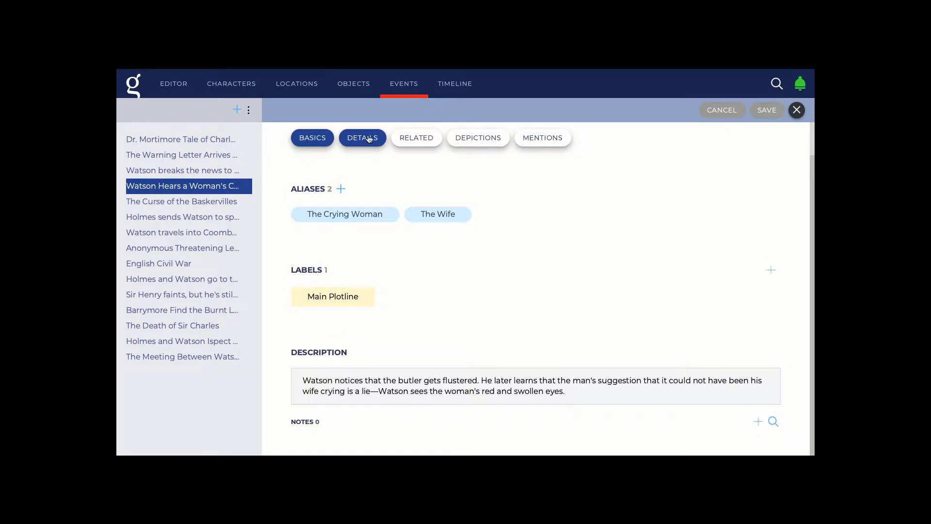
scroll(369, 156, up, 1)
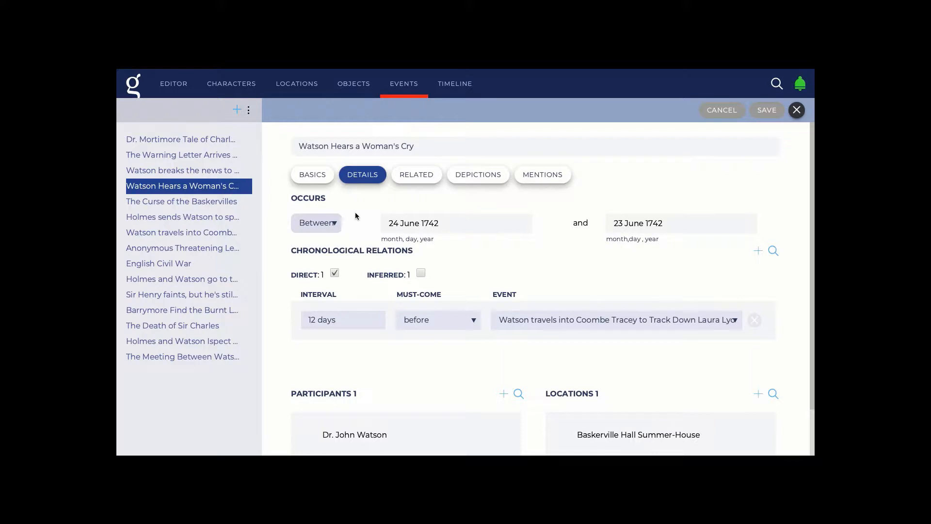
click(333, 224)
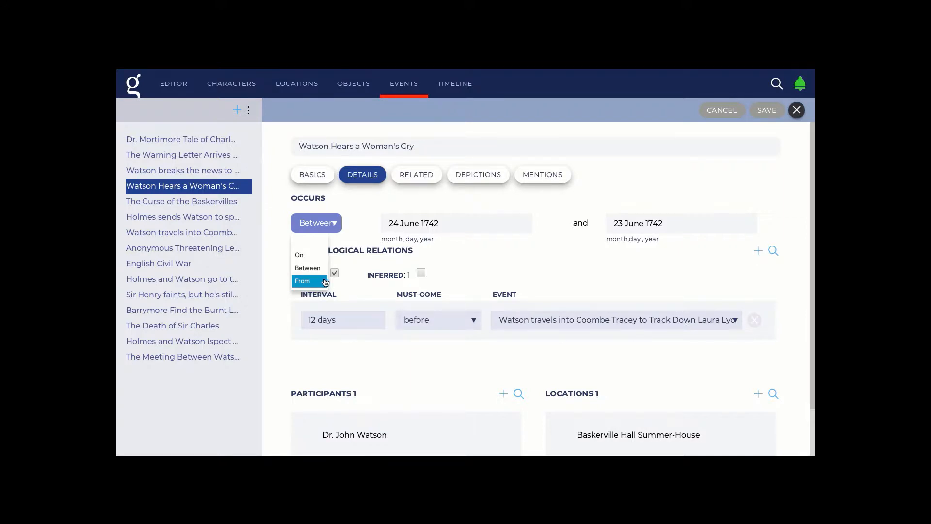
click(378, 299)
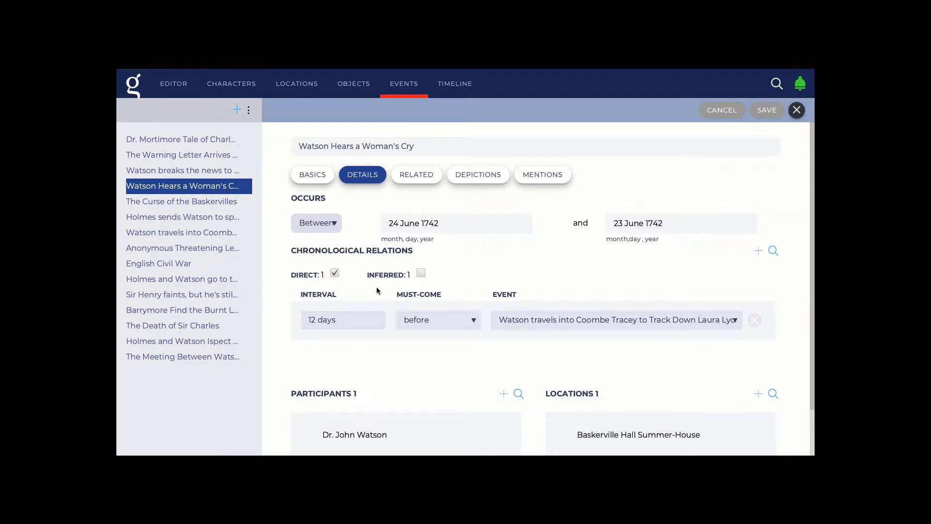
Step: Examine the must-come and event choices of the 12-day chronological relation without changing them
scroll(376, 291, down, 1)
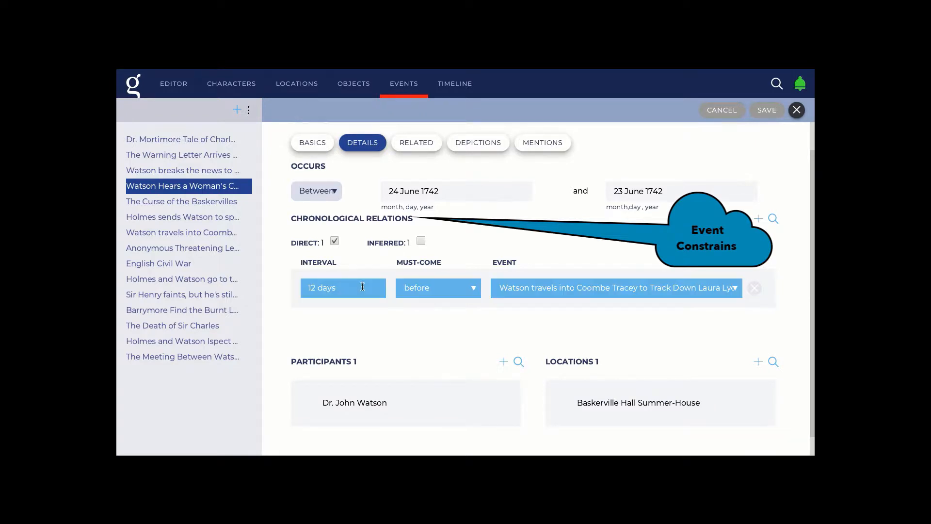
click(462, 290)
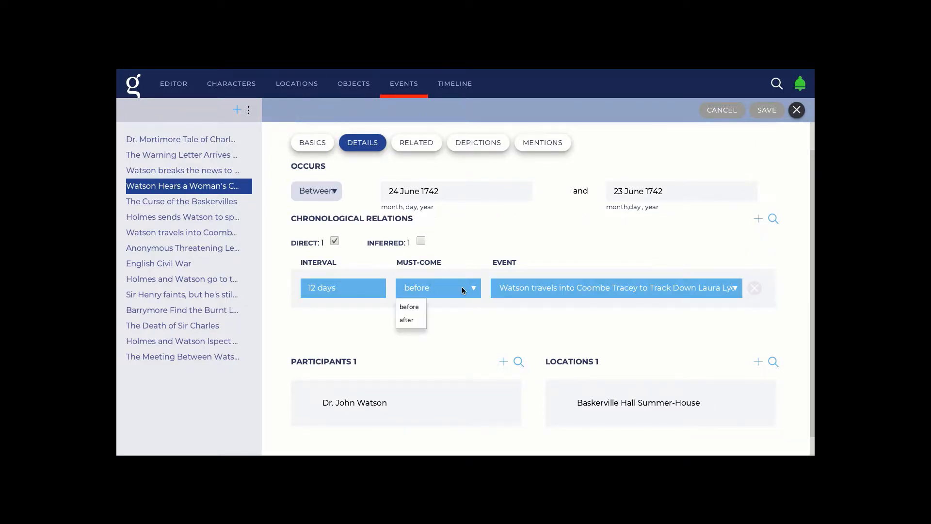
click(462, 286)
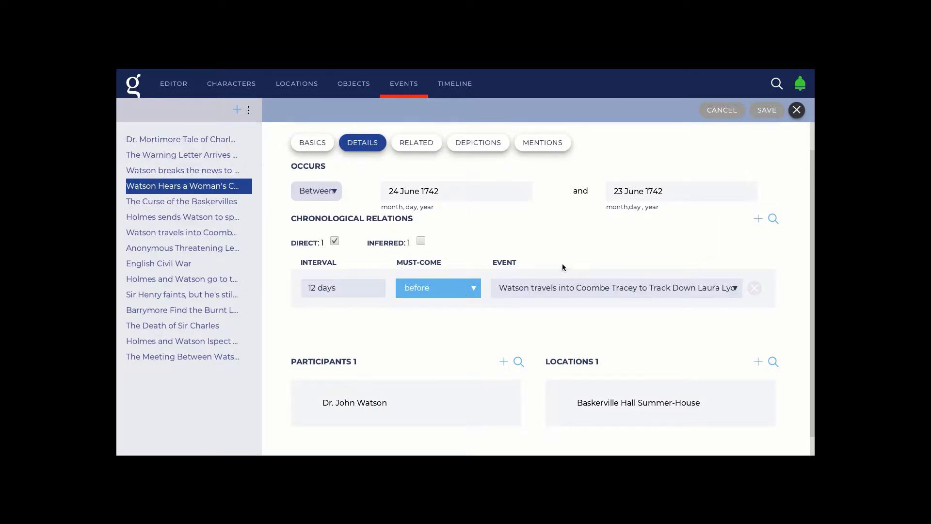
click(734, 290)
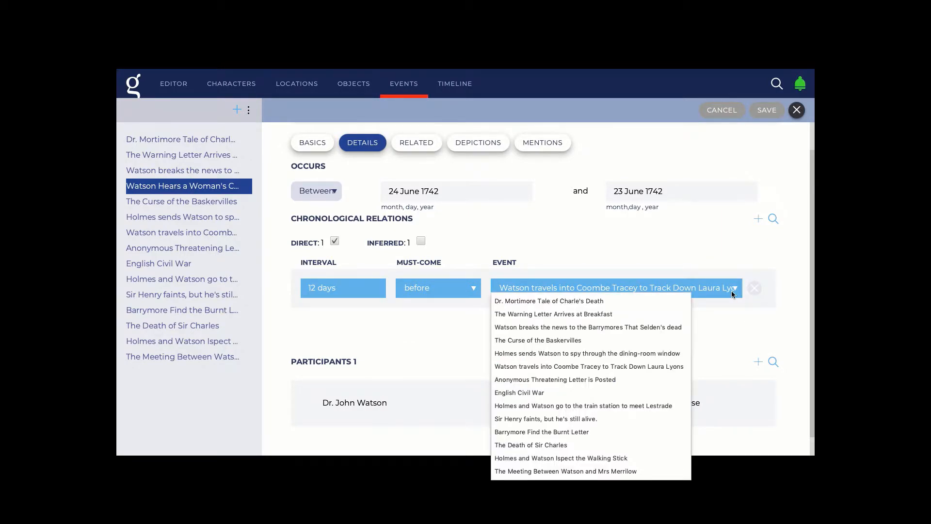
click(731, 290)
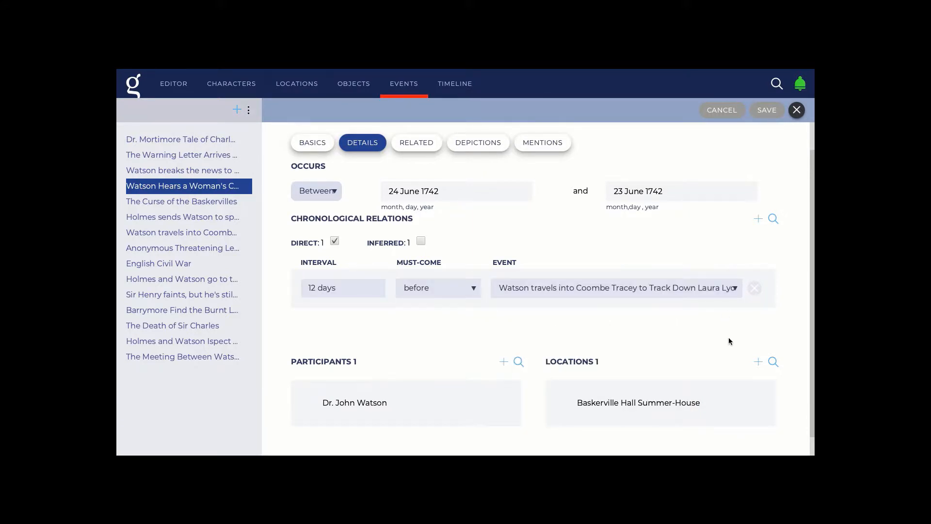
Step: Look through the characters and locations that can be added as participants and locations of the event
scroll(728, 340, down, 1)
click(504, 339)
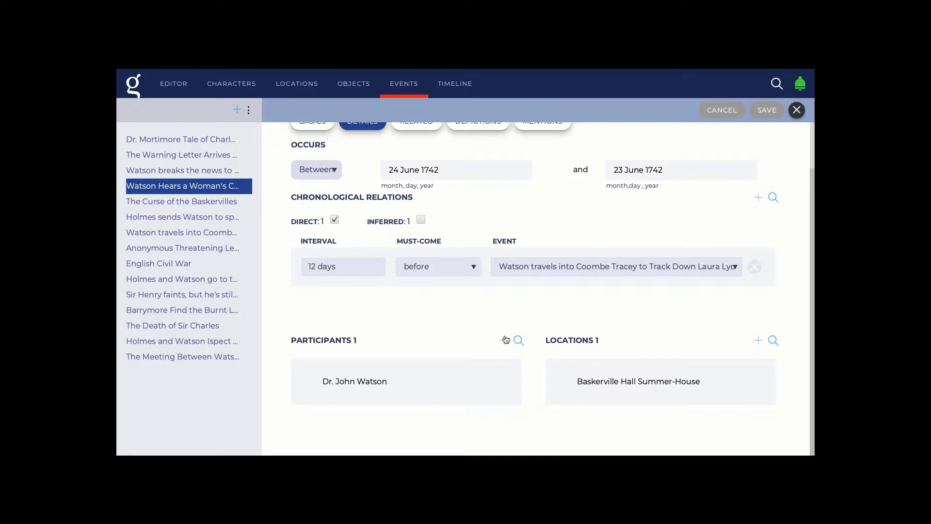
scroll(436, 401, down, 3)
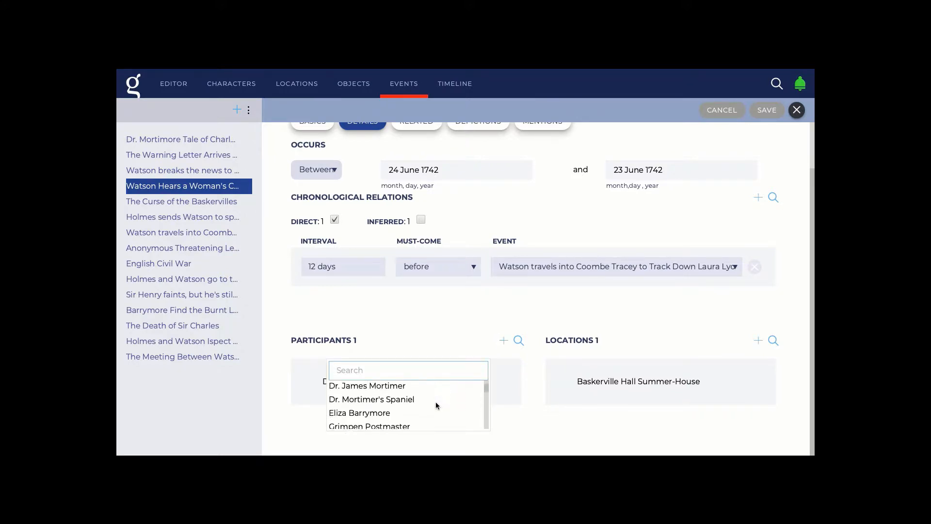
scroll(447, 326, up, 1)
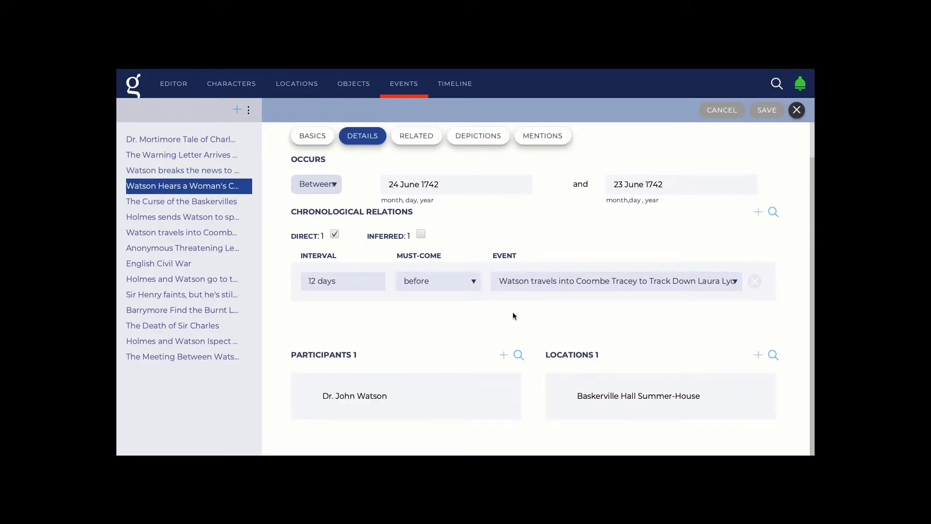
click(758, 355)
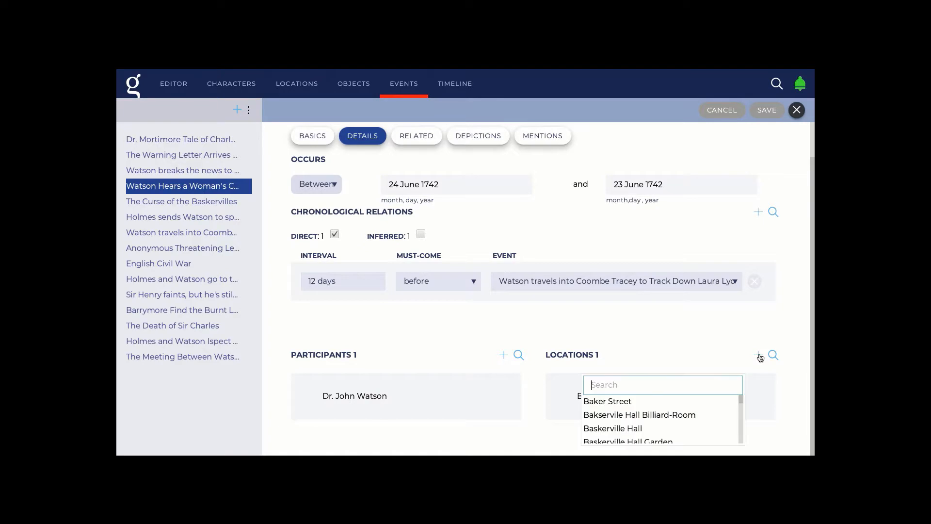
click(726, 343)
scroll(726, 344, up, 2)
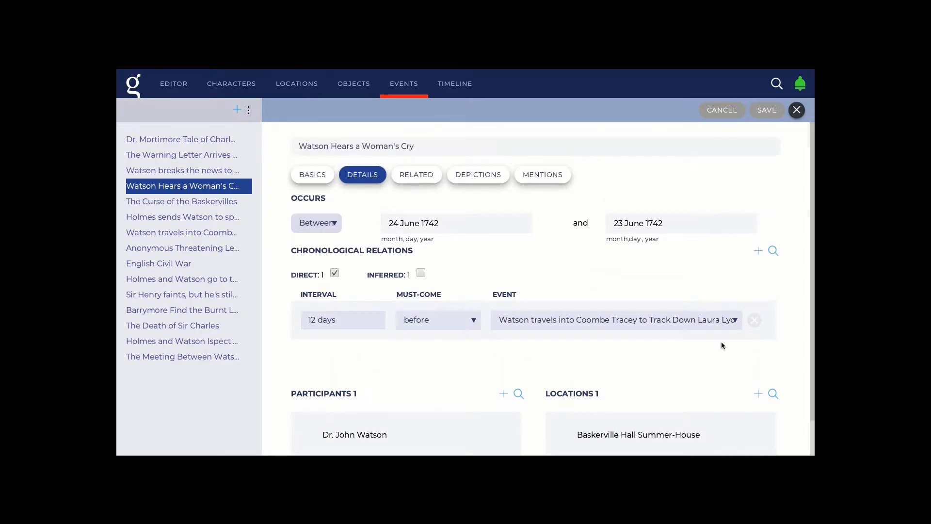
Step: Review the event's related events, the candidates for contained events, and the manuscript scenes in which it is depicted
click(415, 176)
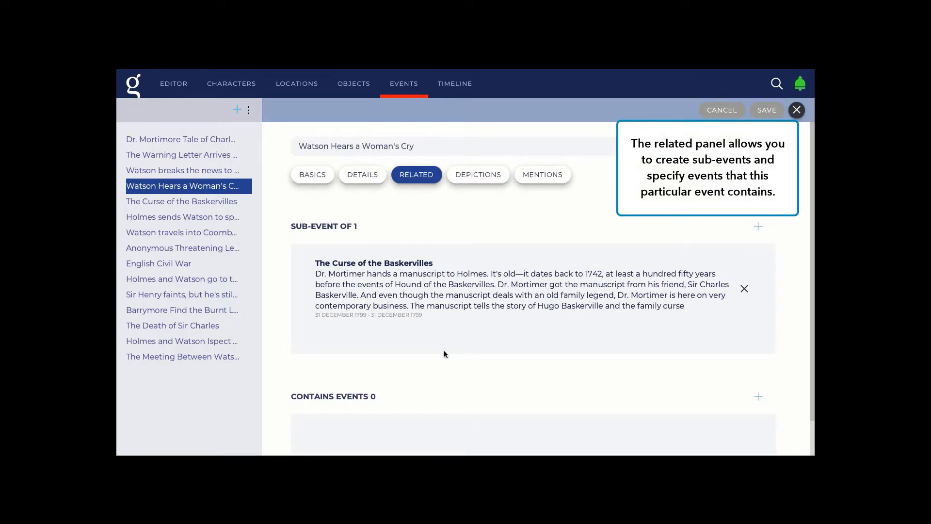
scroll(444, 351, down, 1)
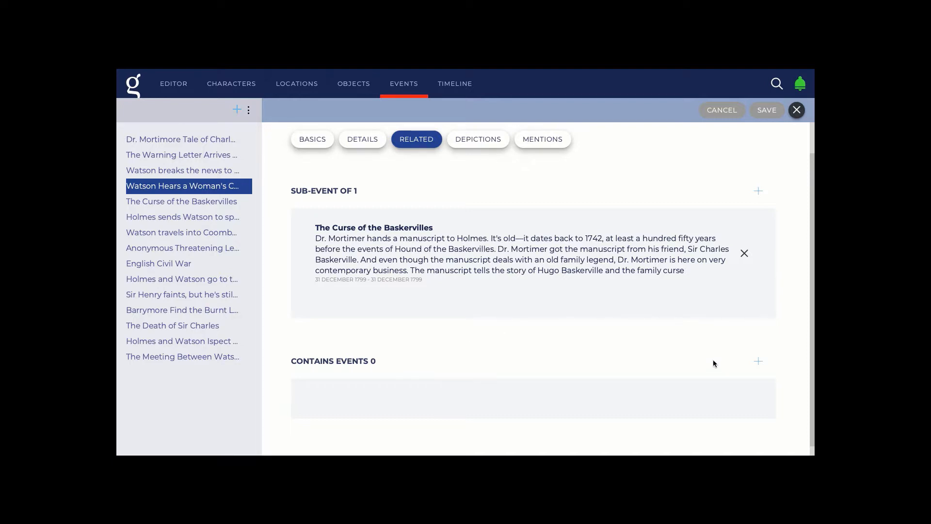
click(758, 361)
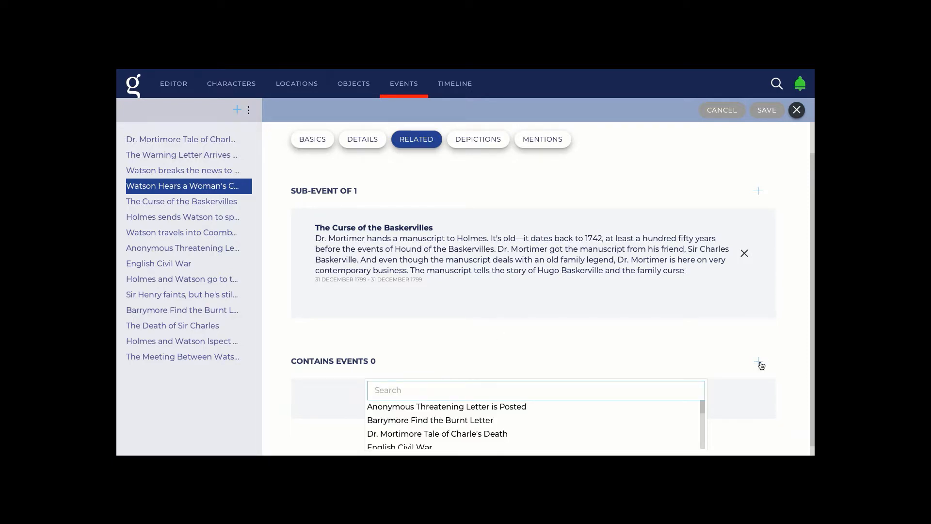
scroll(675, 383, down, 1)
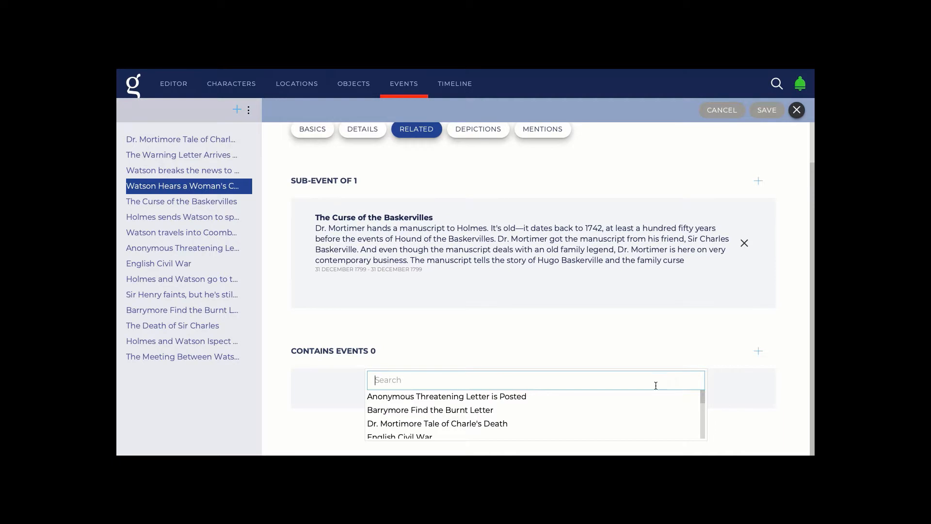
scroll(582, 301, up, 1)
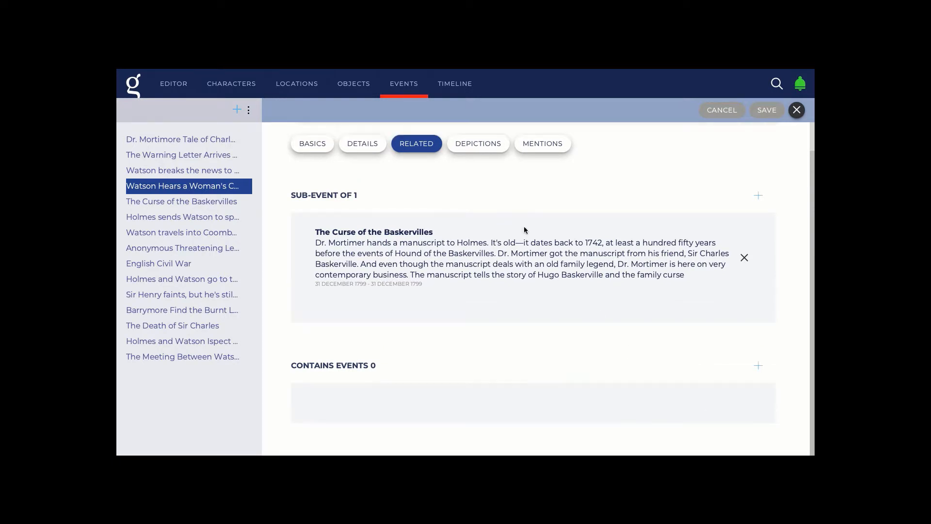
click(495, 147)
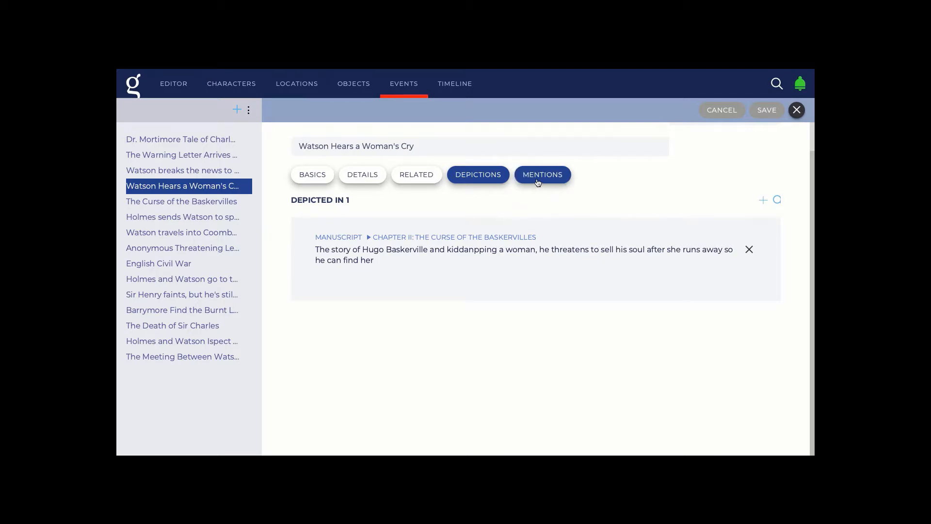
Step: Open the project timeline and clear the "Watson" filter from it
click(466, 83)
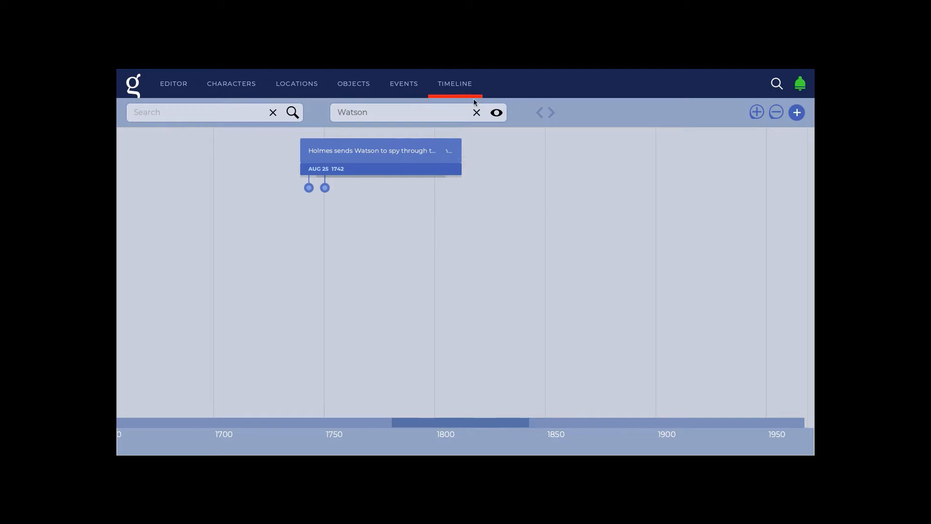
click(478, 114)
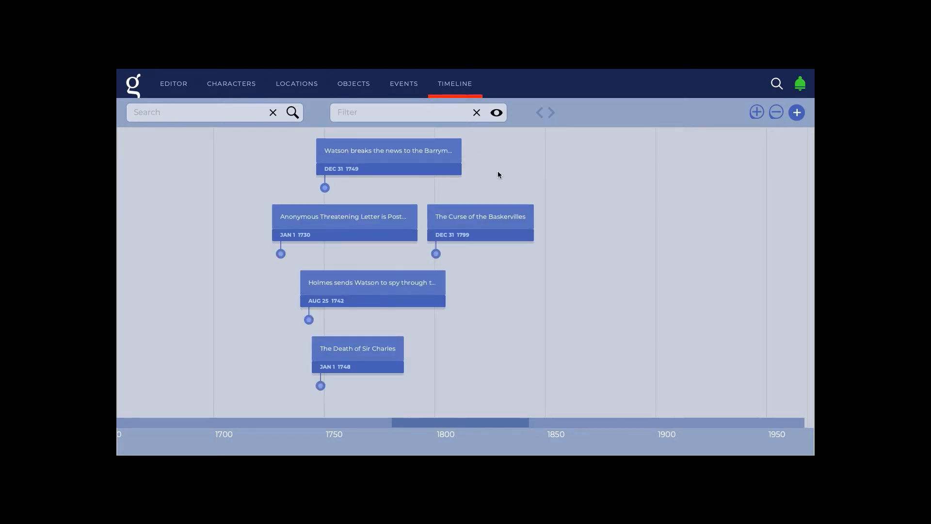
mouse_move(492, 166)
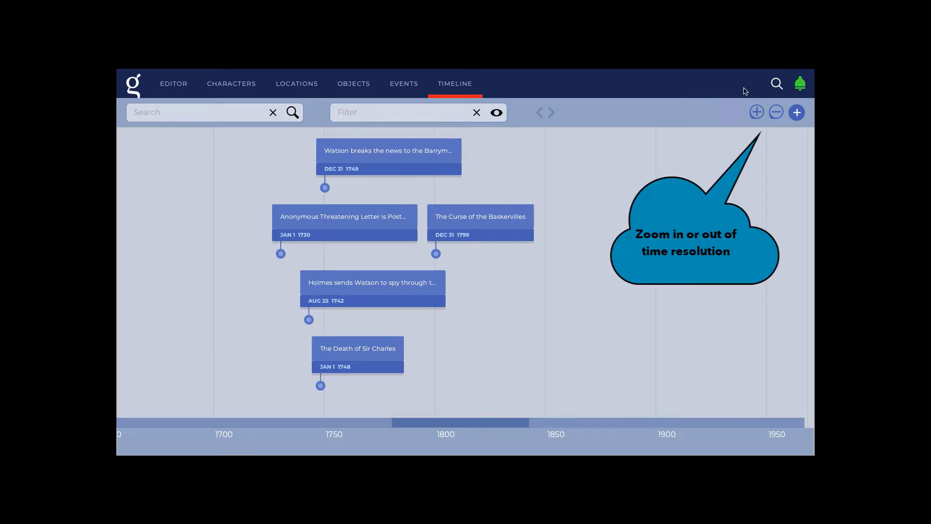
Step: Zoom the timeline's time resolution out and back in
click(776, 114)
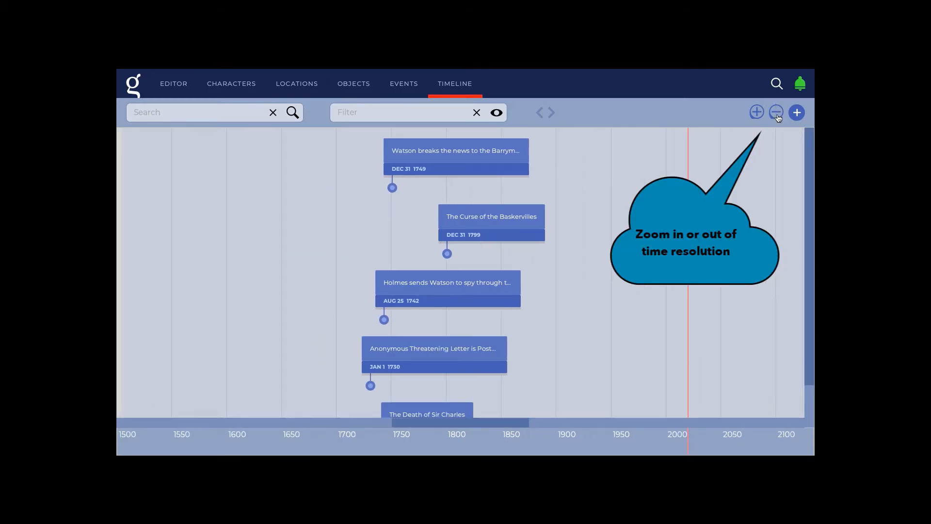
click(761, 115)
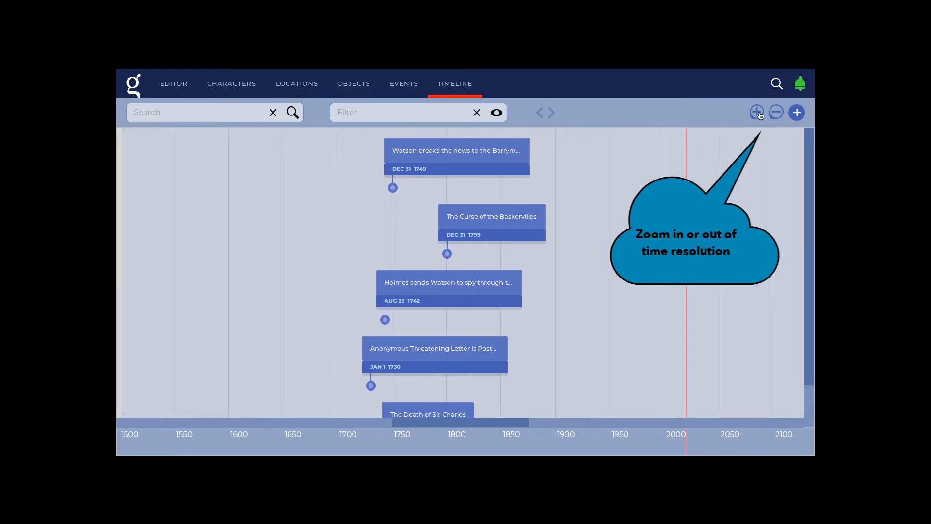
click(757, 113)
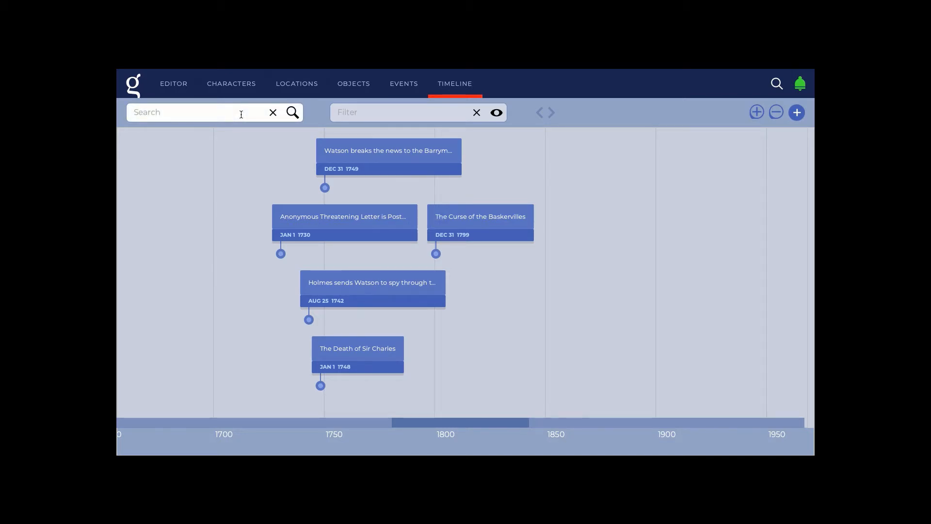
Step: Enter "Curse" as the timeline search term and erase it again
text(Curse)
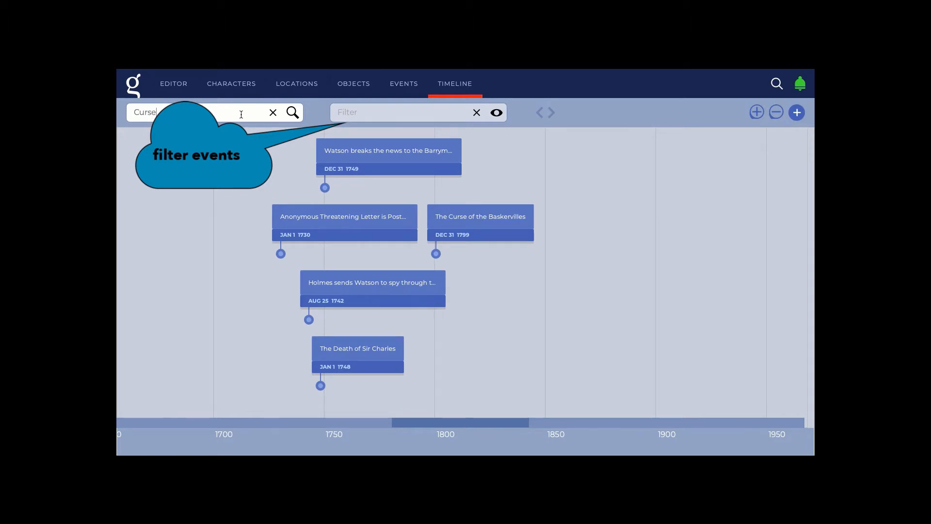
key(BackSpace)
key(BackSpace)
key(BackSpace)
key(BackSpace)
key(BackSpace)
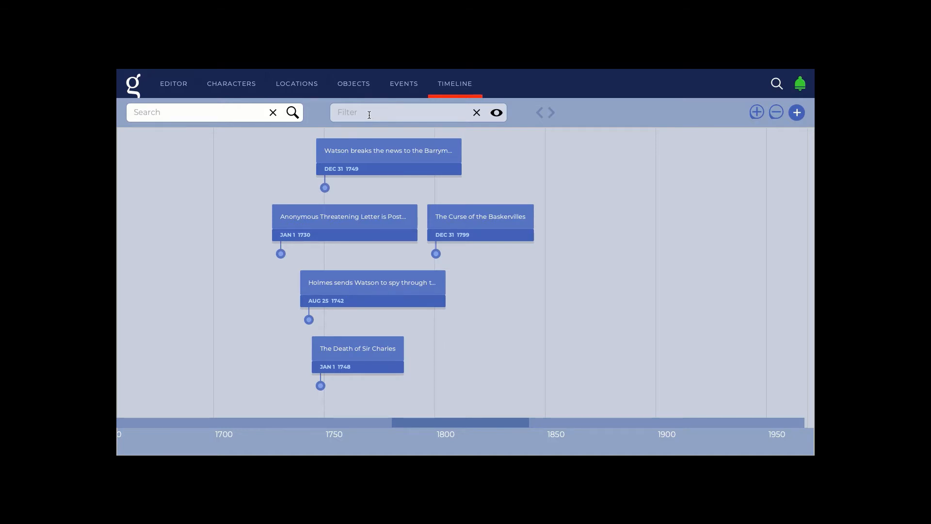
Step: Filter the timeline events by "Watson" and highlight the event about Watson breaking the news to the Barrymores
click(369, 115)
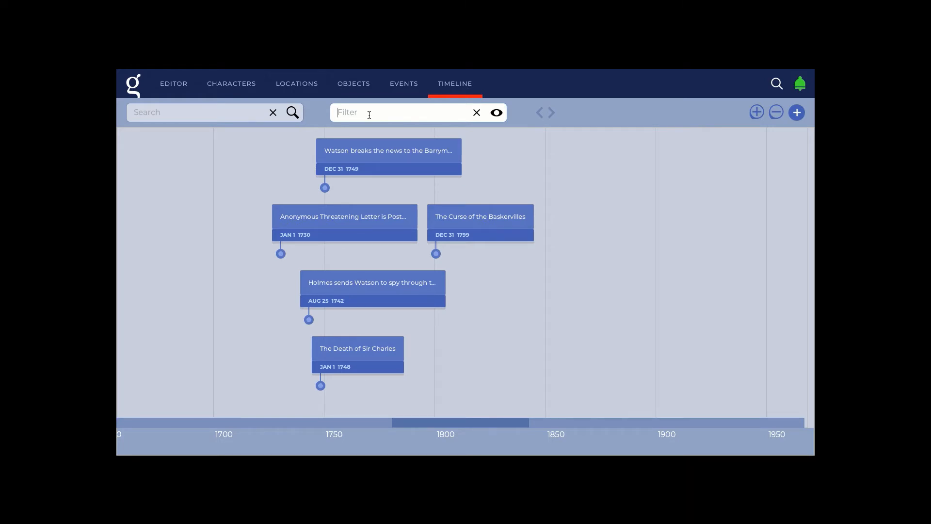
text(Watson)
key(Return)
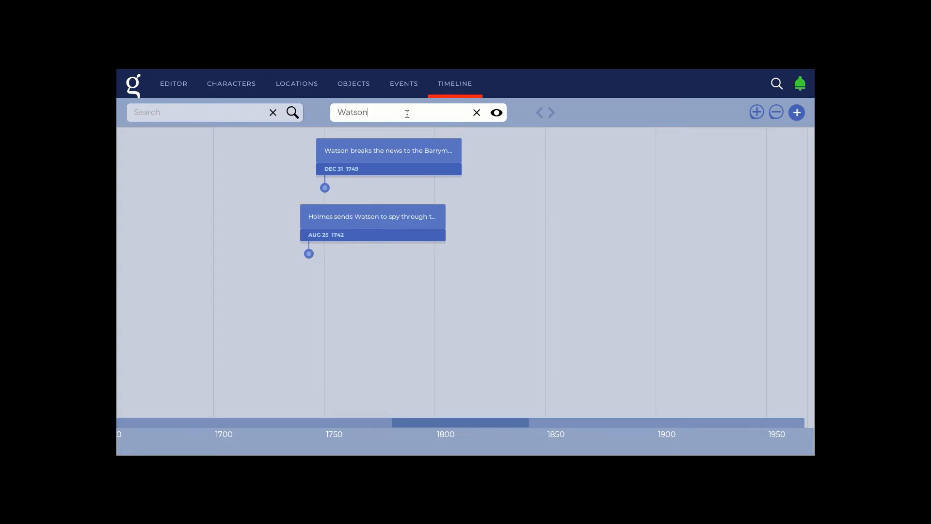
mouse_move(401, 171)
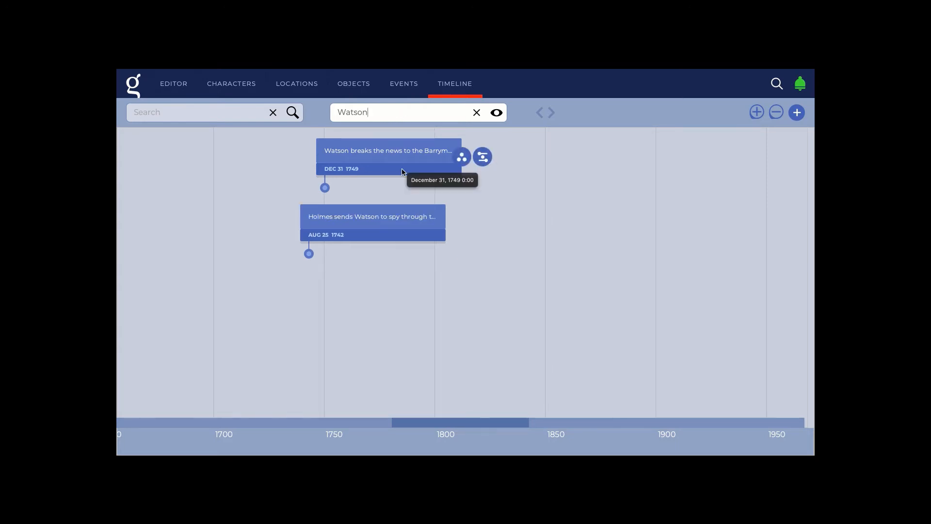
drag(402, 171, 430, 180)
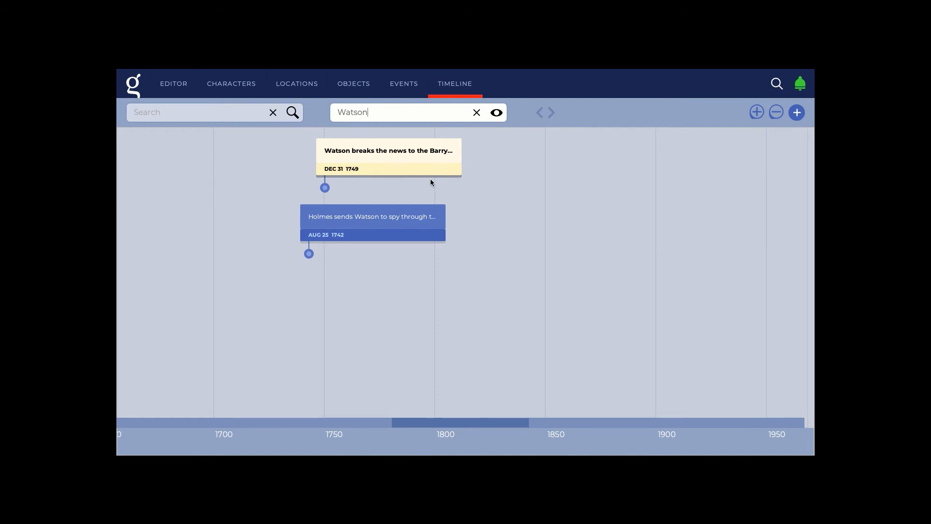
Step: Clear the "Watson" filter and view the details summary of the event about Watson breaking the news to the Barrymores
click(477, 114)
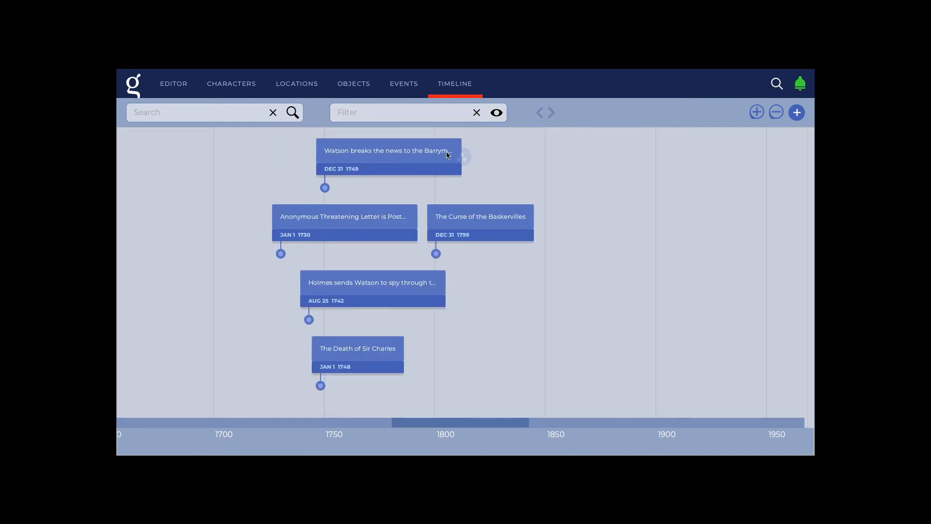
mouse_move(455, 168)
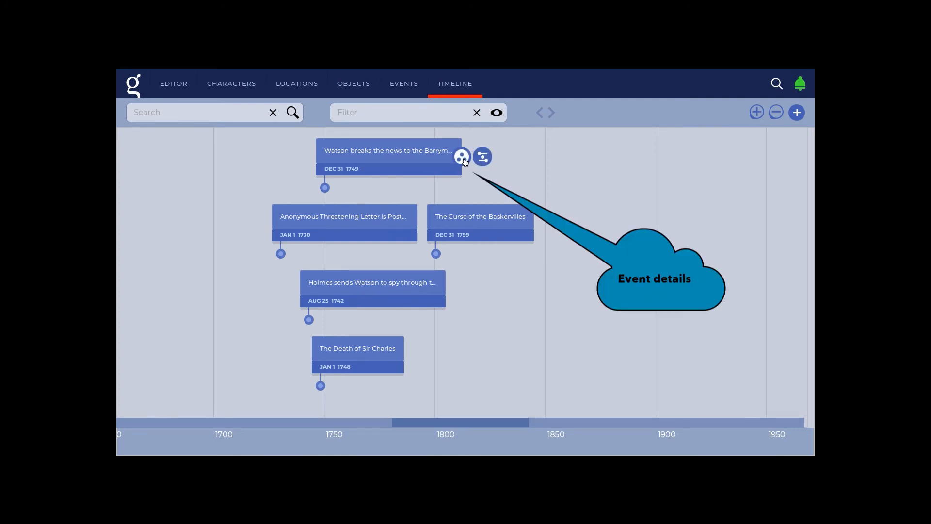
click(462, 158)
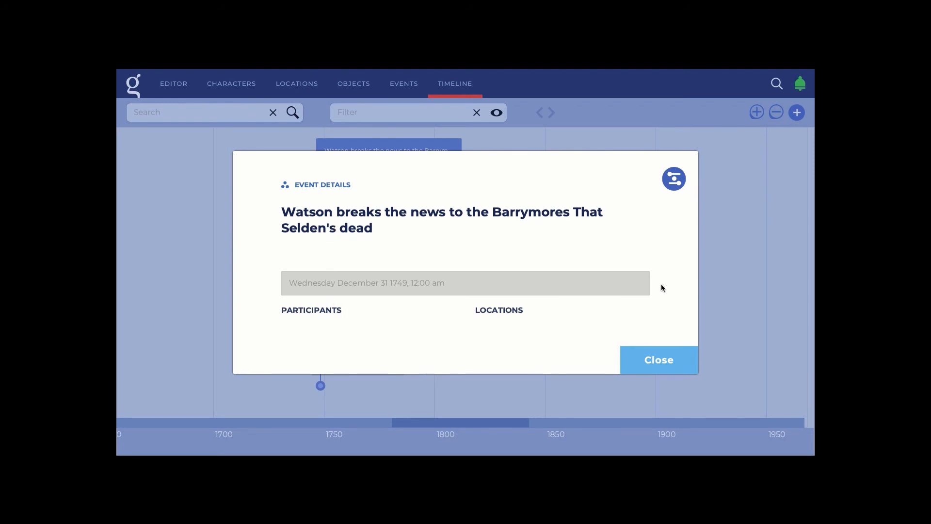
click(662, 369)
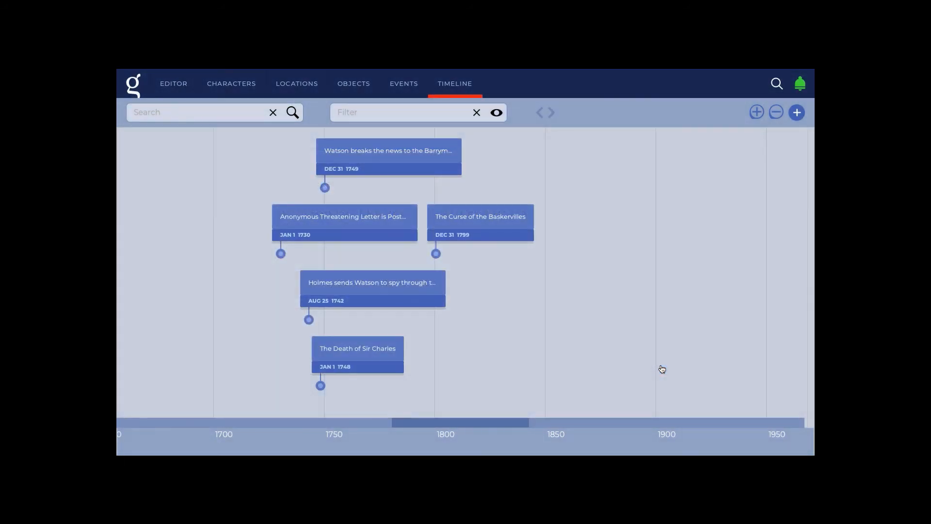
Step: Open the full record of the event about Watson breaking the news to the Barrymores, and return to the timeline
click(482, 157)
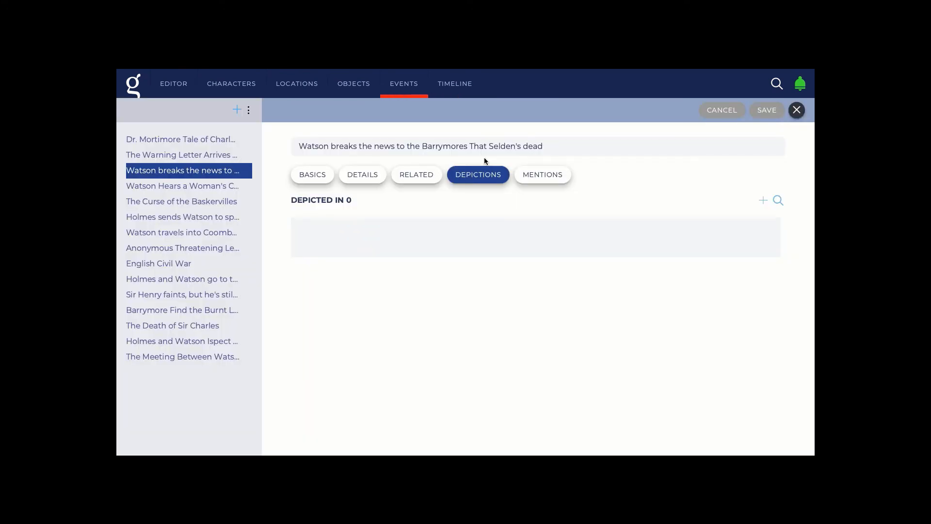
click(451, 88)
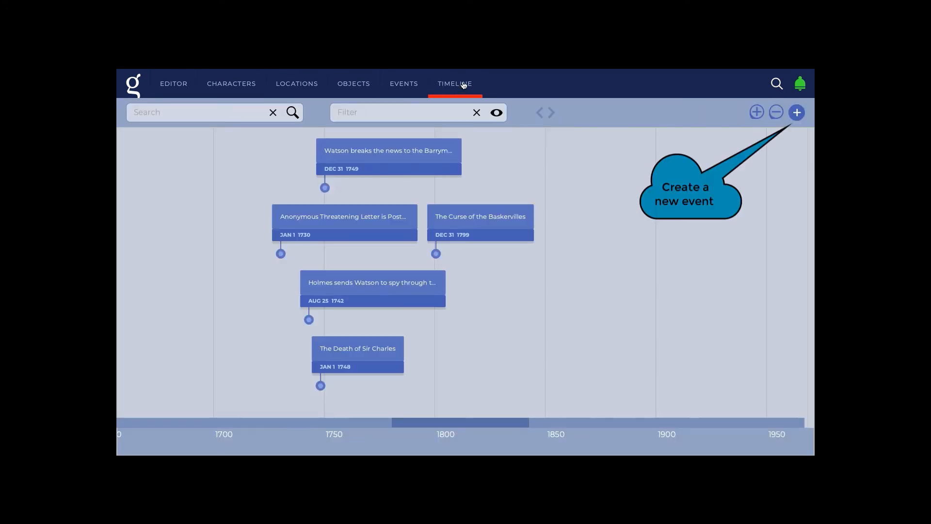
Step: Start creating a new event from the timeline and enter "New E" as its title
click(796, 113)
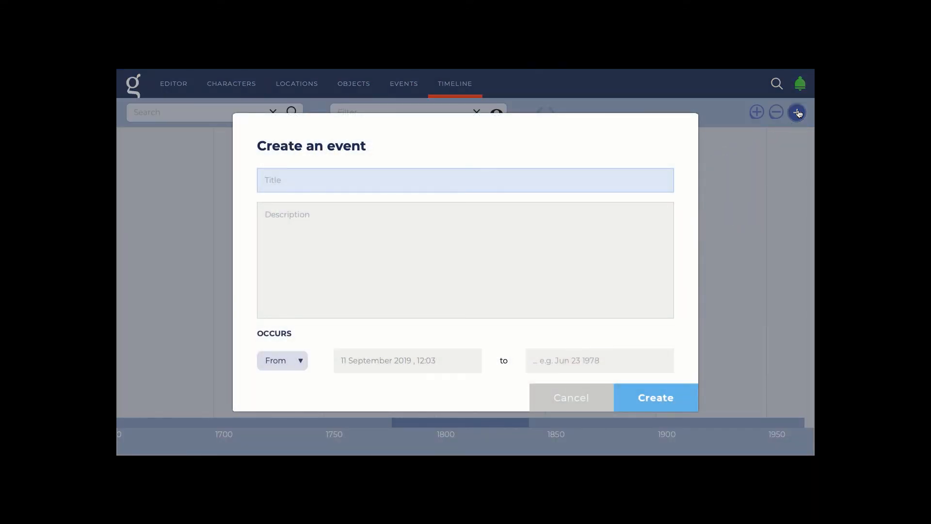
text(New E)
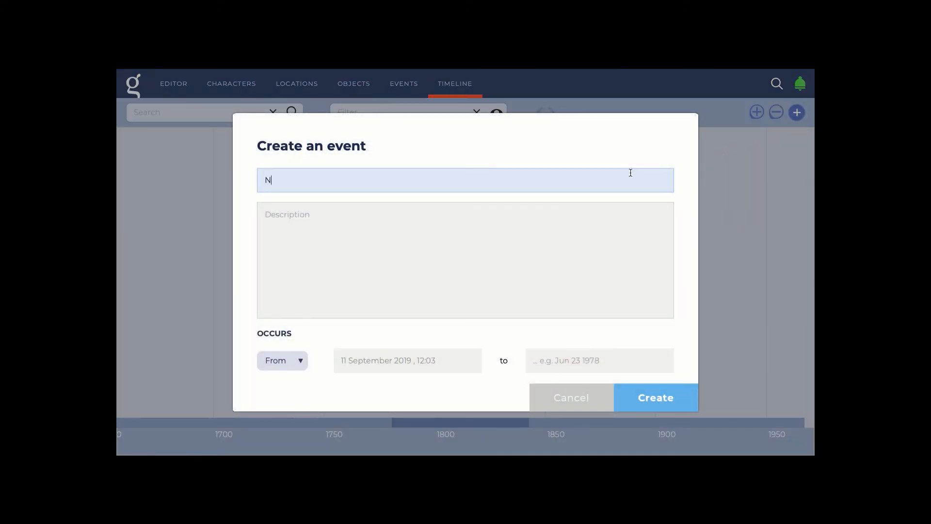